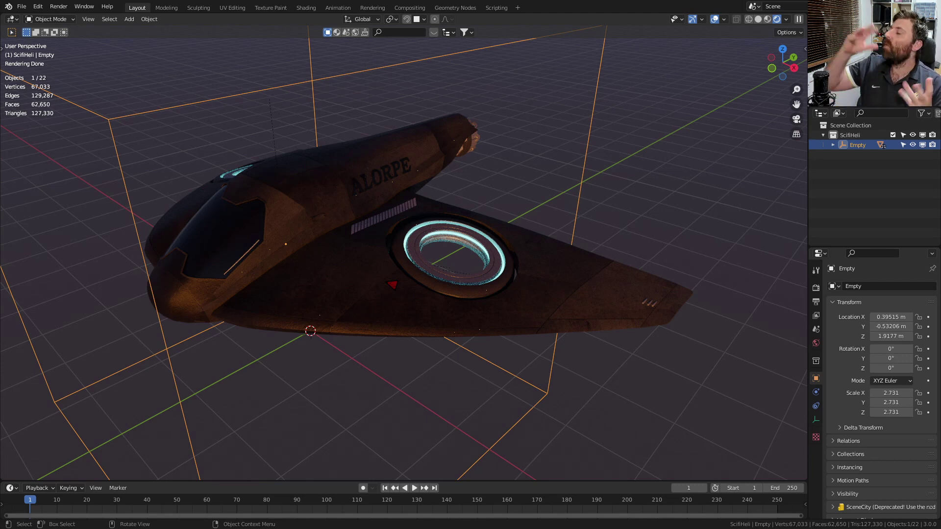
- Inspect the materials of the hull, decal piece and engine ring, then reselect the hull
{"action": "left_click", "coordinate": [441, 309]}
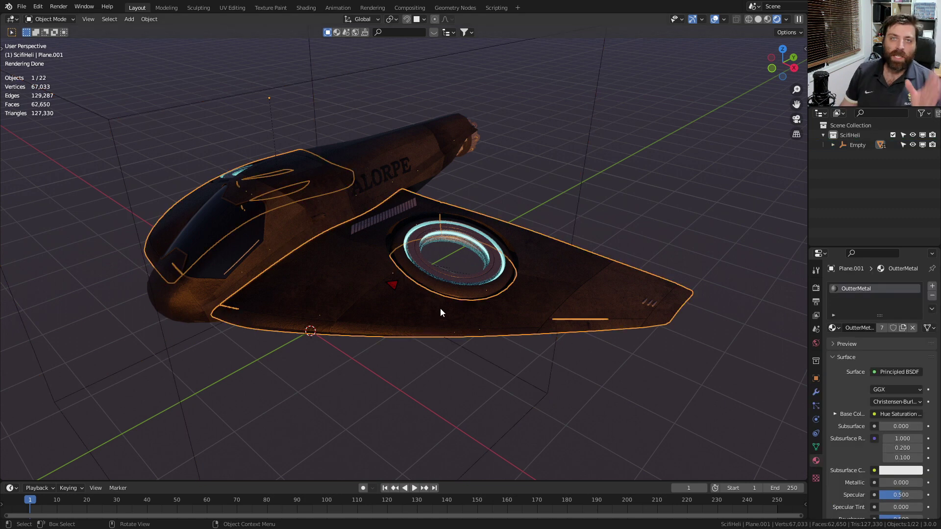
{"action": "left_click", "coordinate": [393, 284]}
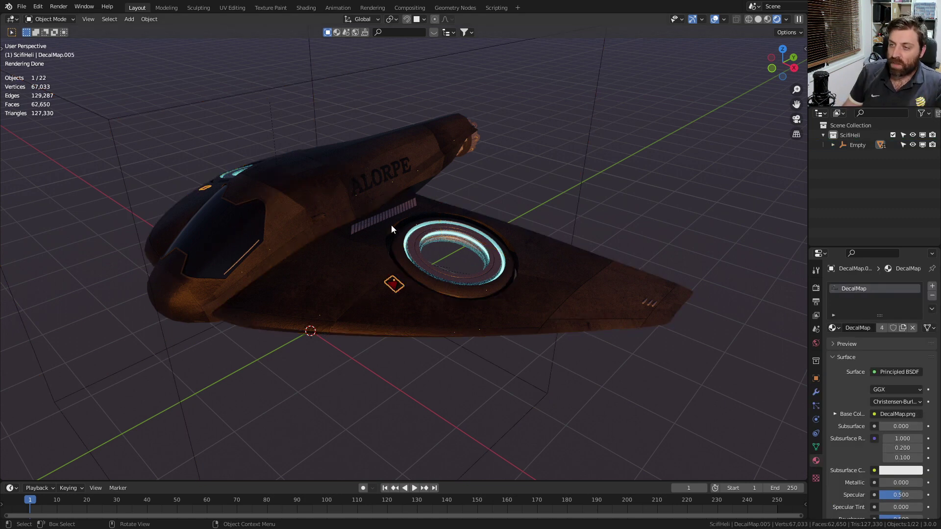
{"action": "left_click", "coordinate": [493, 266]}
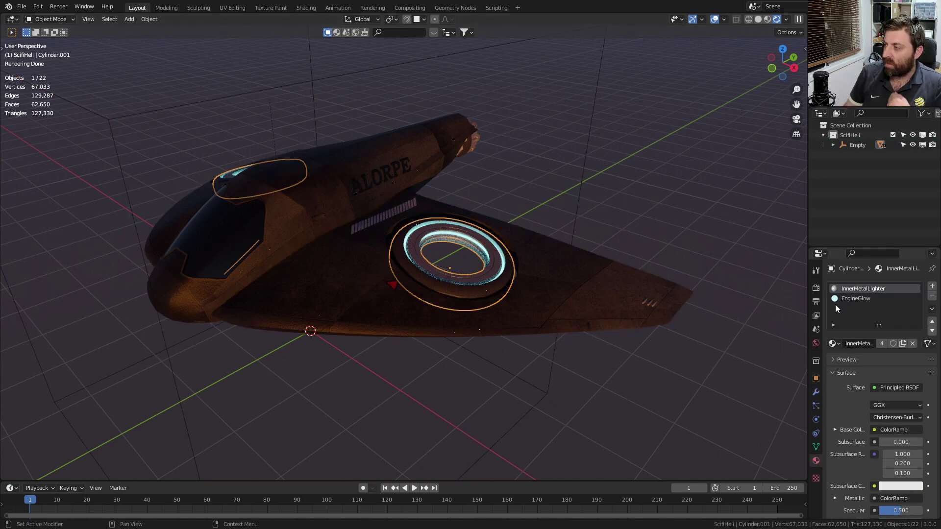
{"action": "left_click", "coordinate": [576, 280]}
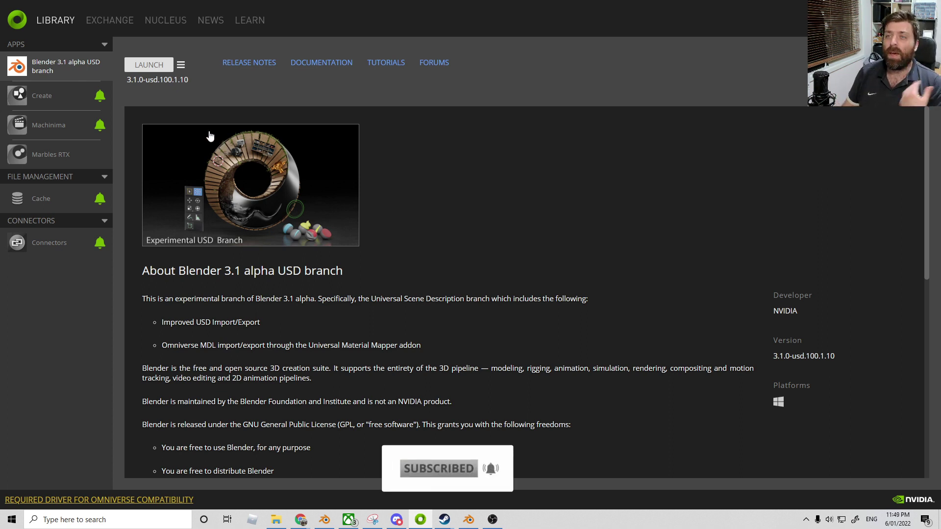
- Search the Exchange for 'blender', then launch Blender 3.1 alpha USD branch from the Library
{"action": "left_click", "coordinate": [100, 25]}
{"action": "left_click", "coordinate": [351, 61]}
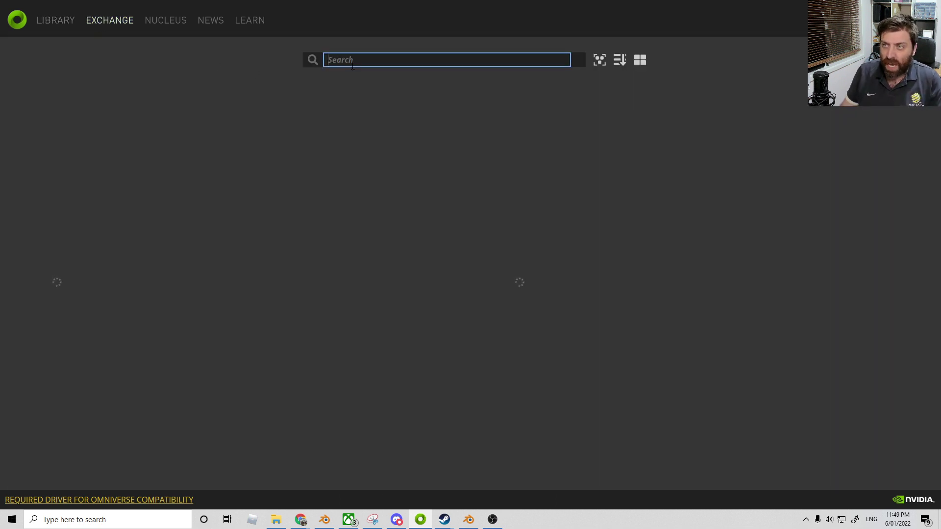
{"action": "type", "text": "blender"}
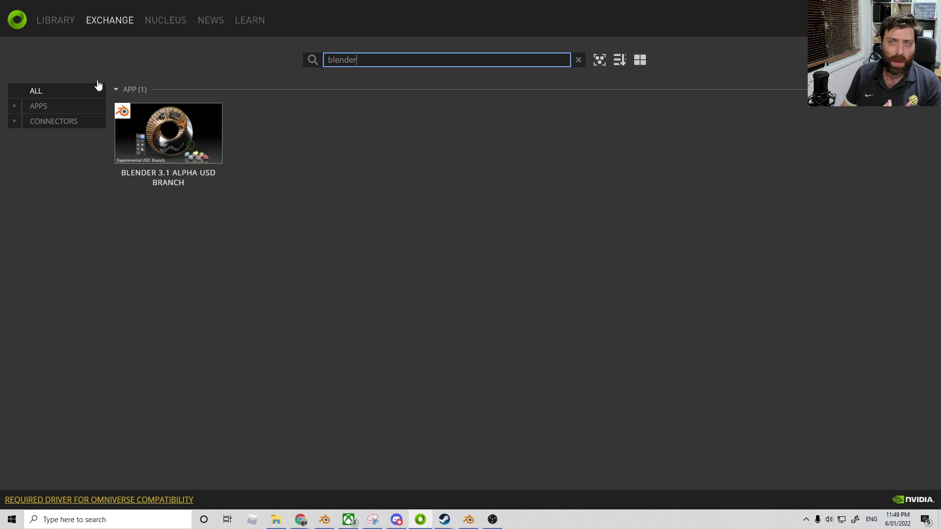
{"action": "left_click", "coordinate": [62, 22]}
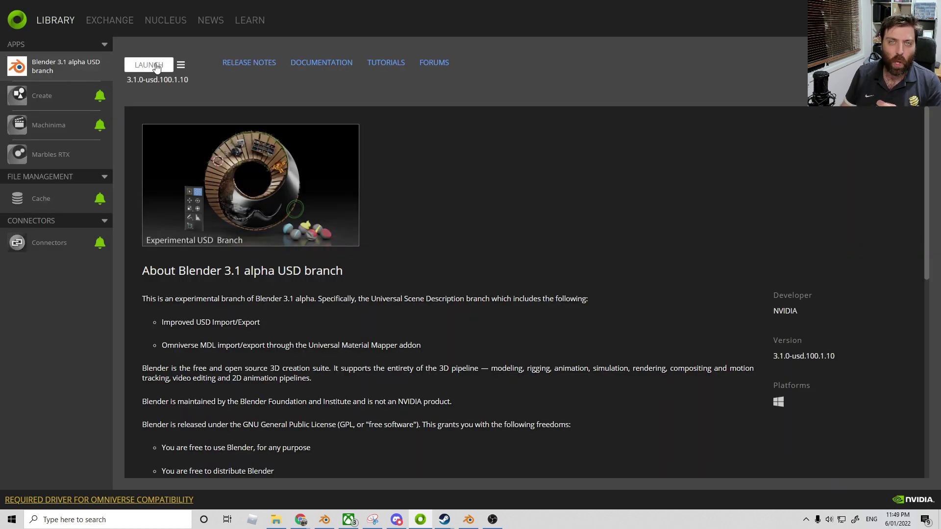
{"action": "left_click", "coordinate": [149, 64]}
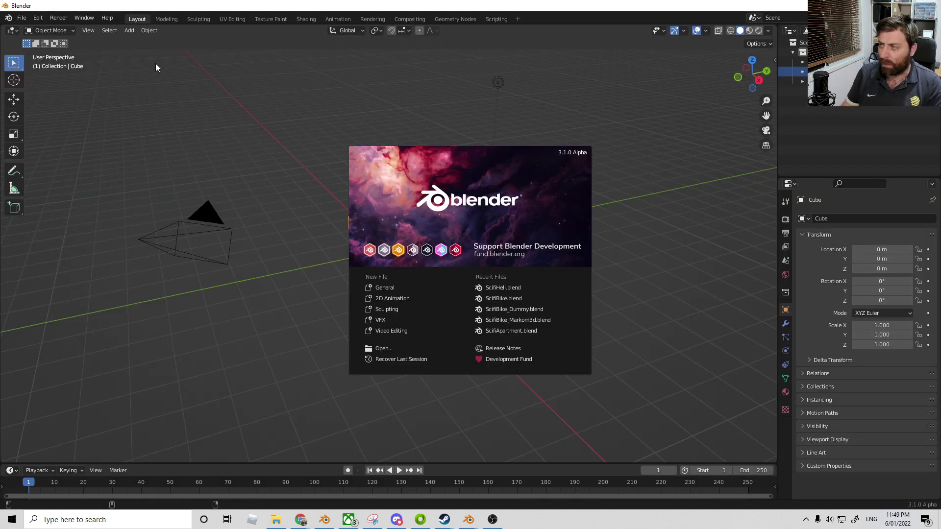
- Dismiss the splash screen, show the N sidebar and make Blender fullscreen
{"action": "left_click", "coordinate": [275, 169]}
{"action": "key", "text": "n"}
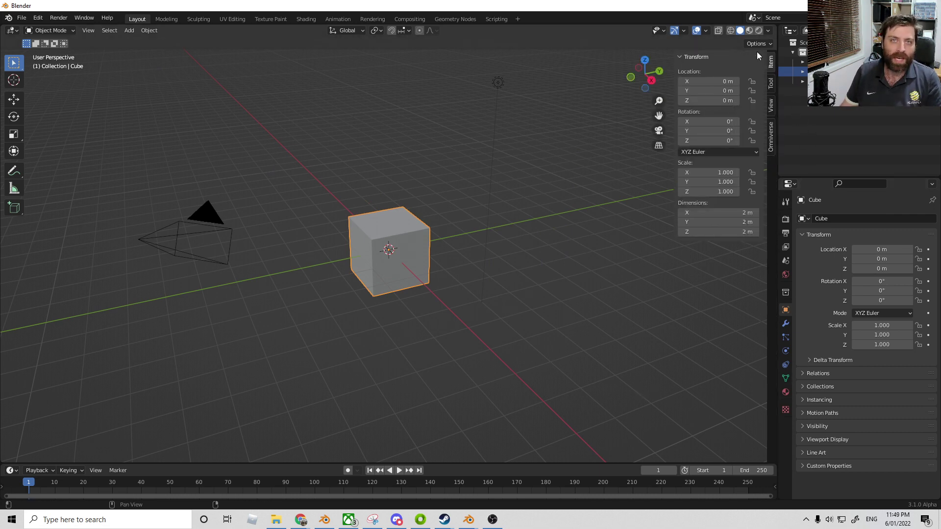
{"action": "key", "text": "alt+F11"}
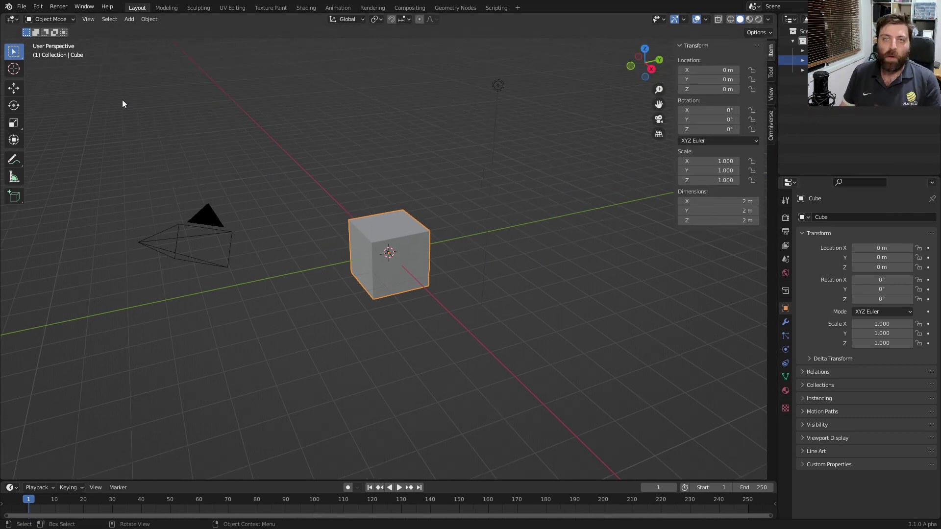
- Open ScifiHeli.blend from File > Open Recent
{"action": "left_click", "coordinate": [22, 7]}
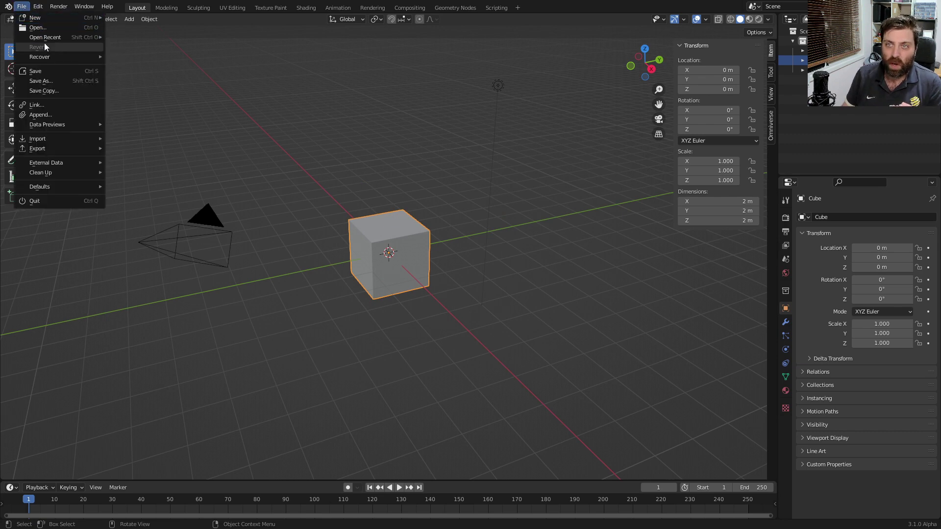
{"action": "left_click", "coordinate": [142, 34]}
{"action": "middle_click_drag", "start_coordinate": [414, 249], "coordinate": [419, 275]}
{"action": "left_click", "coordinate": [419, 275]}
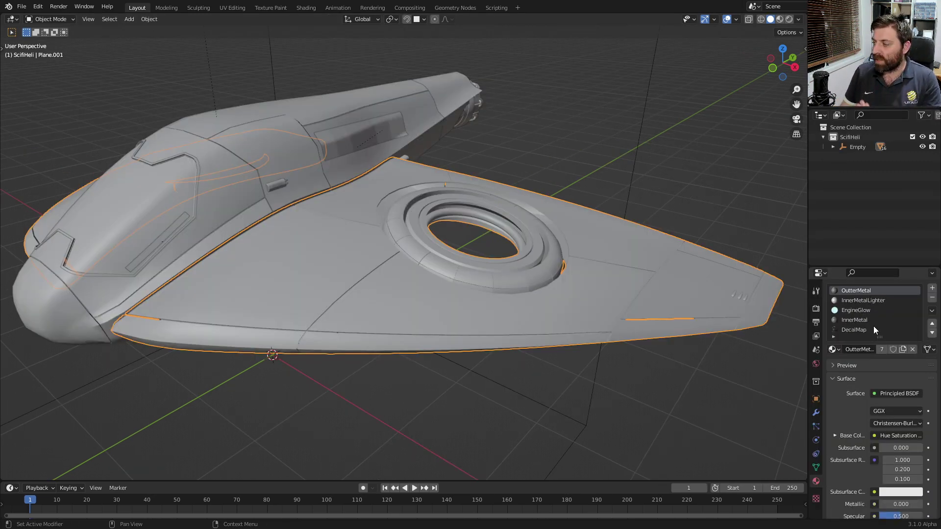
- Show the InnerMetal then DecalMap node trees in Shading and reopen the N sidebar
{"action": "scroll", "coordinate": [873, 325], "scroll_direction": "up", "scroll_amount": 2}
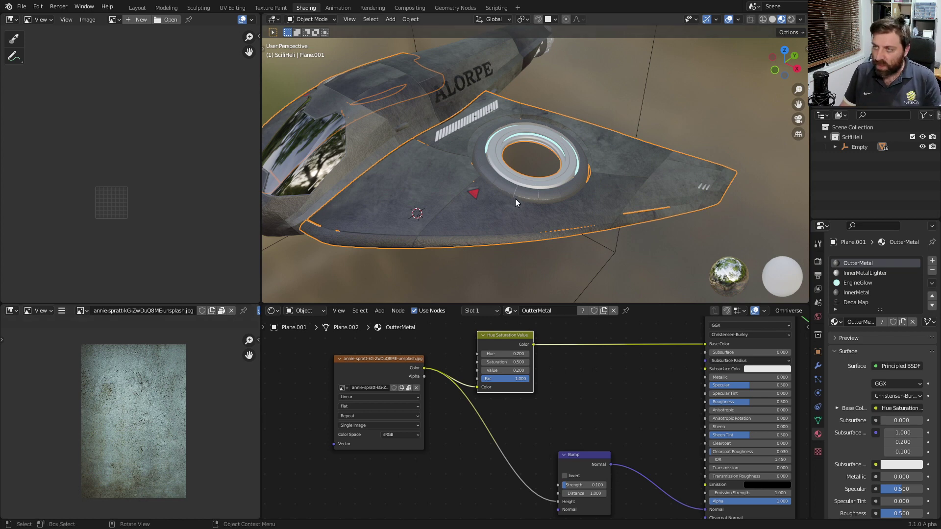
{"action": "left_click", "coordinate": [868, 272]}
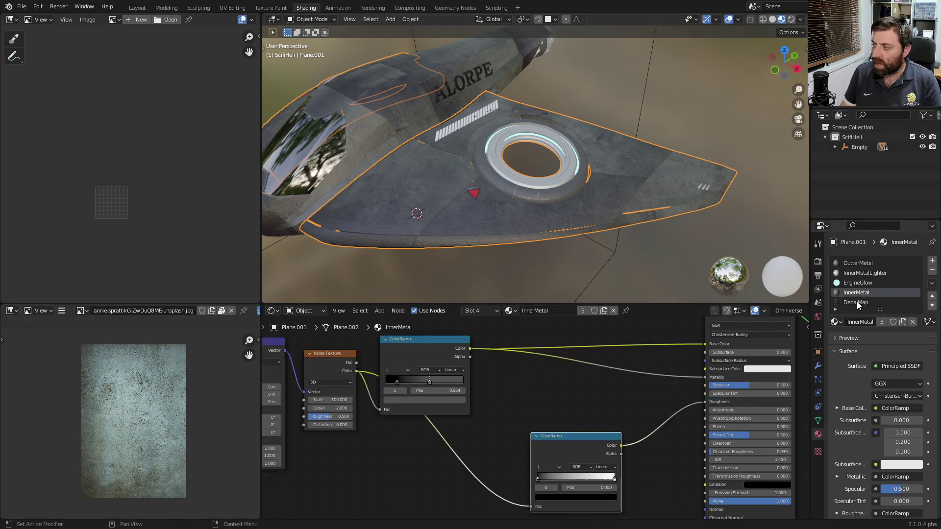
{"action": "left_click", "coordinate": [855, 302]}
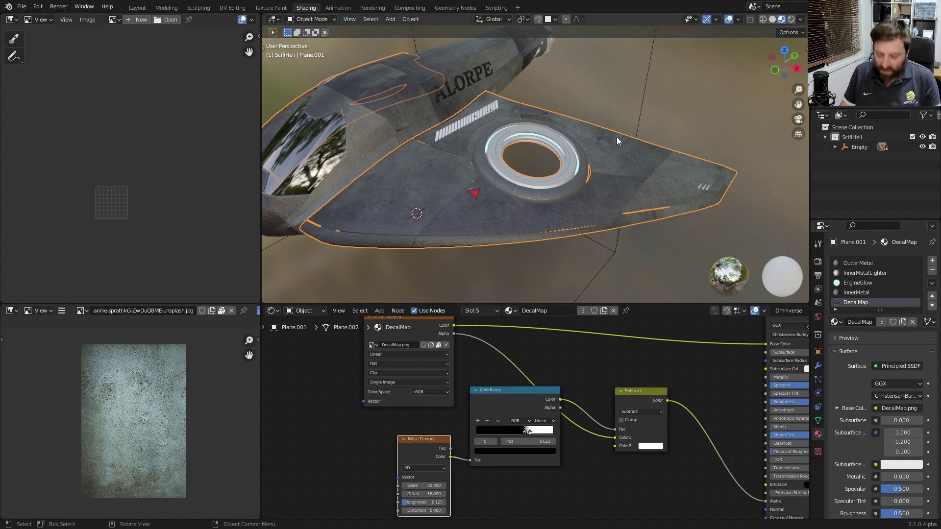
{"action": "key", "text": "n"}
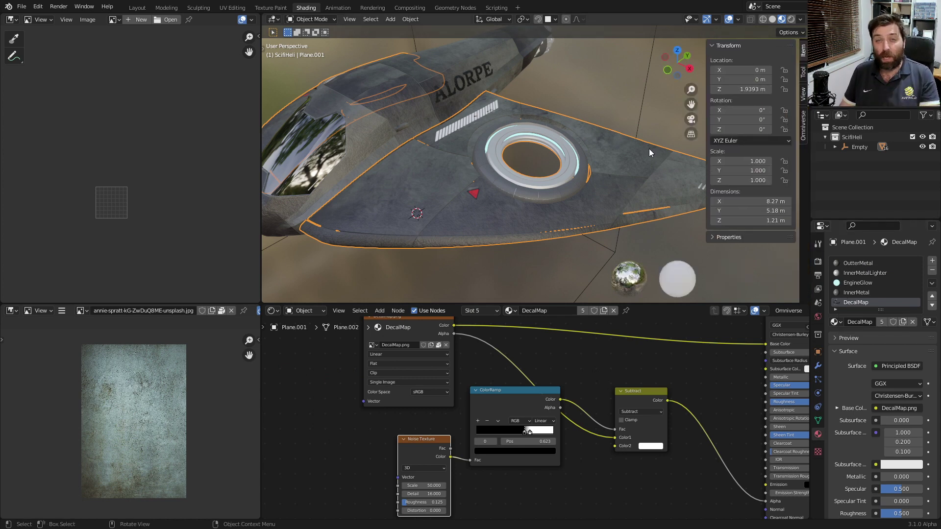
- Enable New UV(s) in the Omniverse tab's Material Bake settings
{"action": "left_click", "coordinate": [803, 138]}
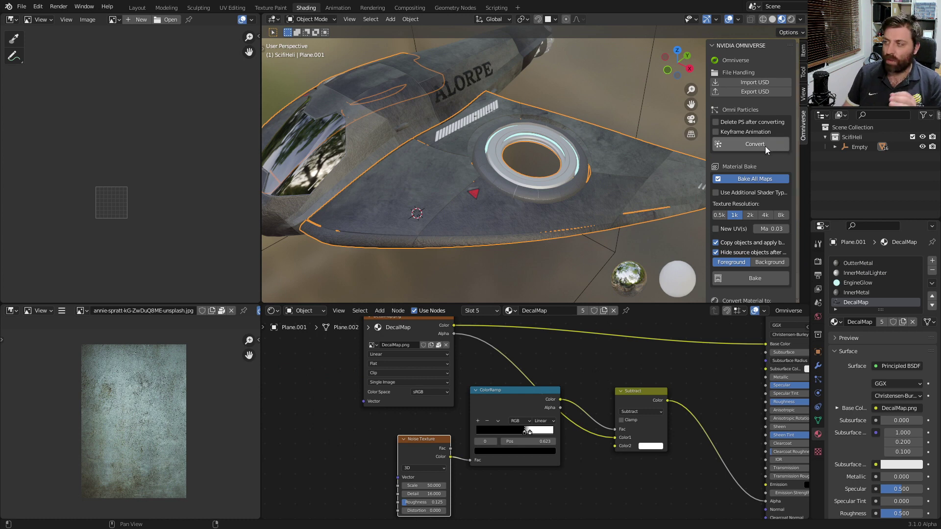
{"action": "scroll", "coordinate": [747, 158], "scroll_direction": "down", "scroll_amount": 1}
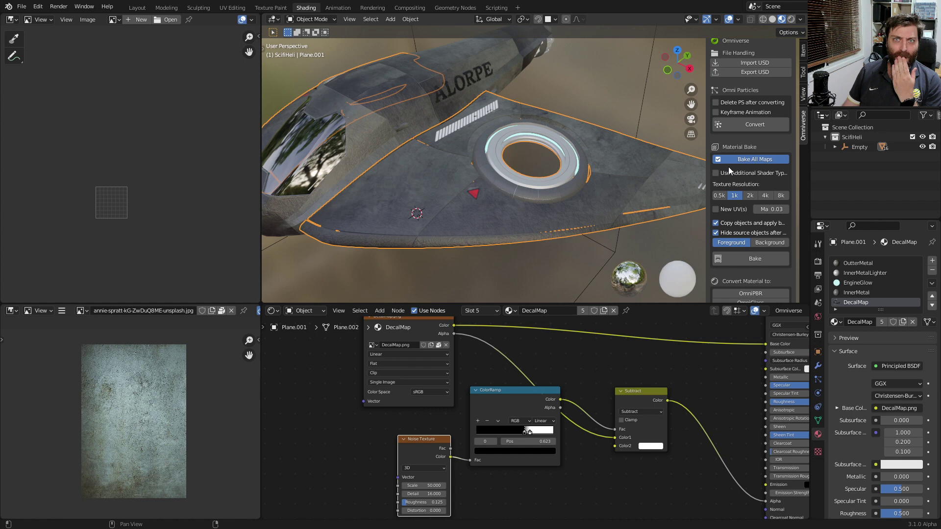
{"action": "scroll", "coordinate": [739, 166], "scroll_direction": "down", "scroll_amount": 1}
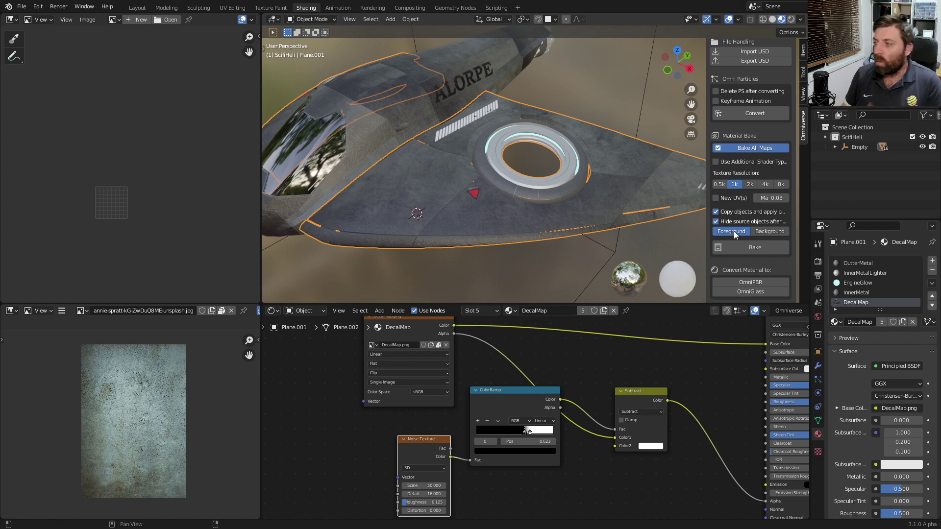
{"action": "left_click", "coordinate": [716, 197]}
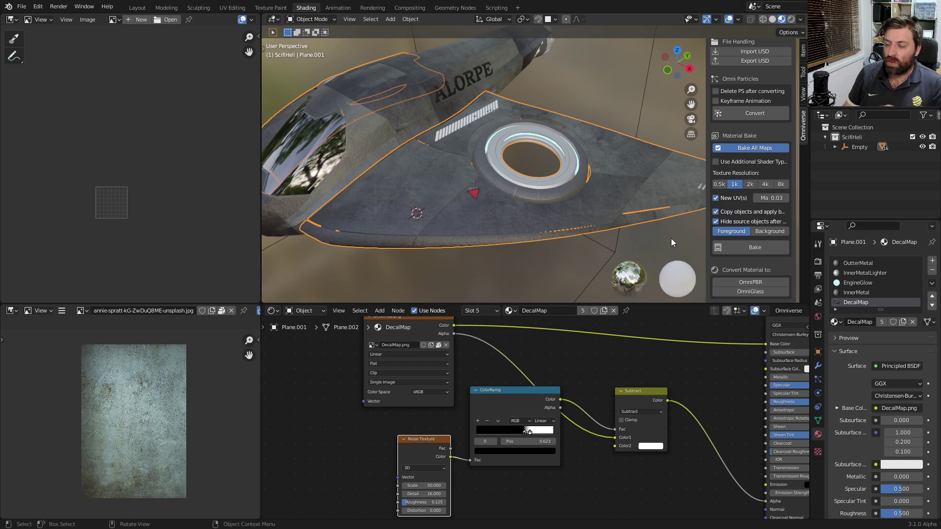
- Select the whole wing mesh in Edit Mode and all its UVs in the UV editor
{"action": "key", "text": "Tab"}
{"action": "key", "text": "a"}
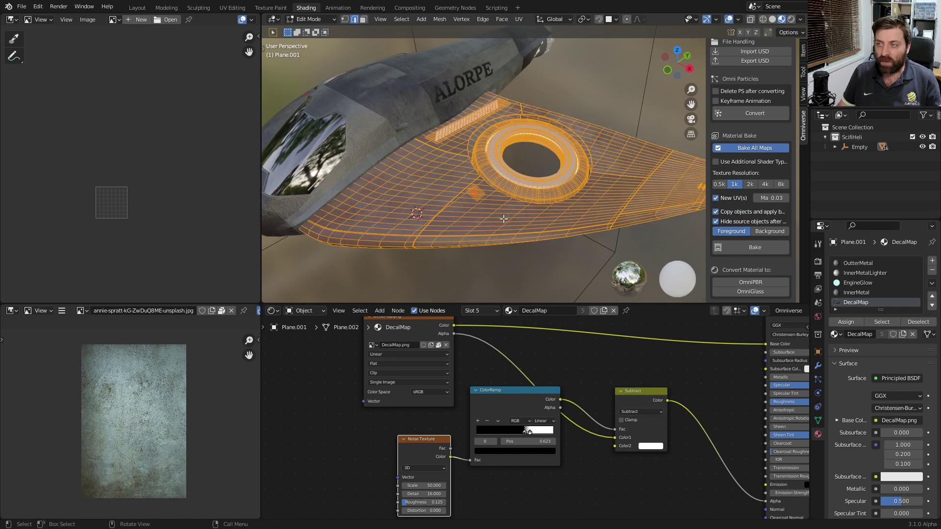
{"action": "key", "text": "shift+F10"}
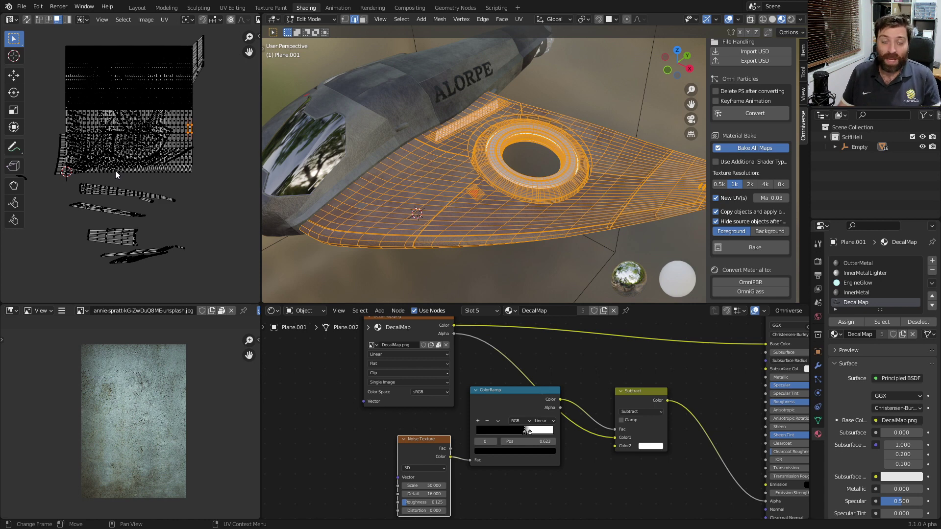
{"action": "key", "text": "a"}
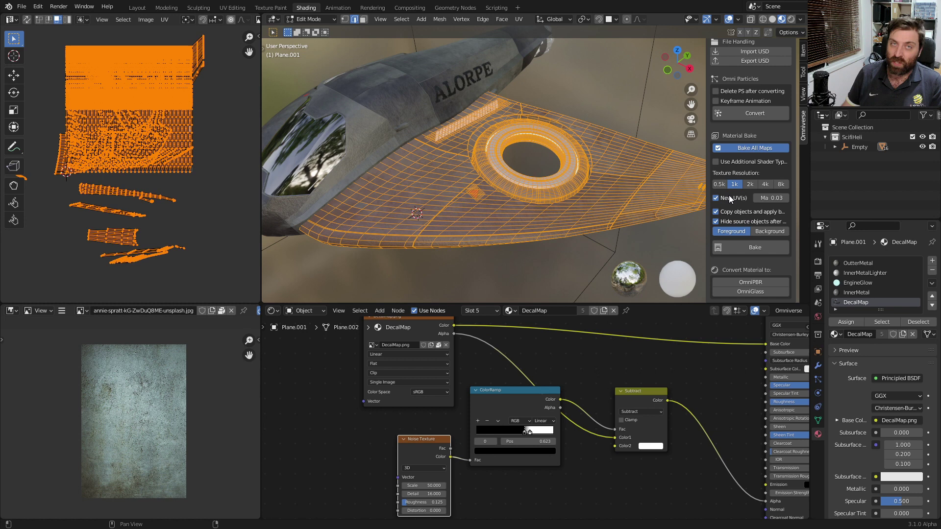
- Set bake resolution to 4k, untick Bake All Maps and Transmission, and start the bake
{"action": "left_click", "coordinate": [764, 185]}
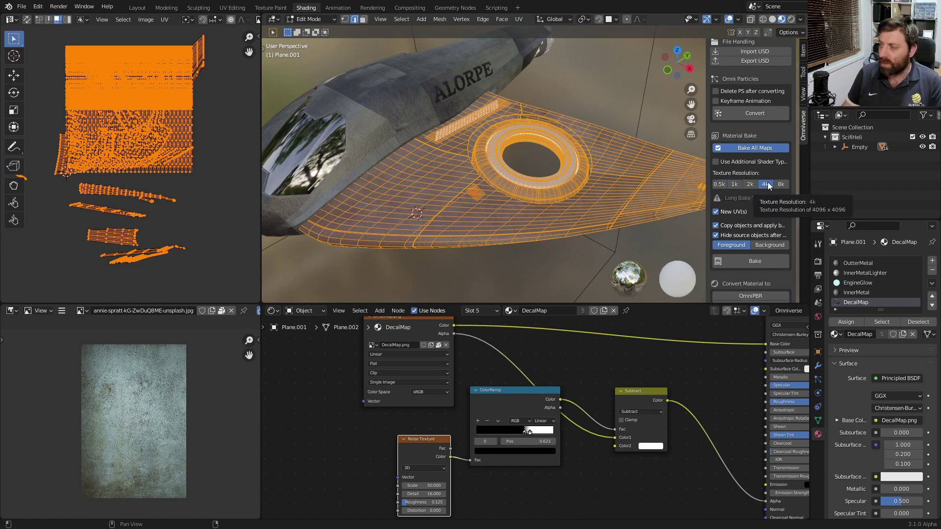
{"action": "scroll", "coordinate": [751, 154], "scroll_direction": "down", "scroll_amount": 1}
{"action": "left_click", "coordinate": [745, 136]}
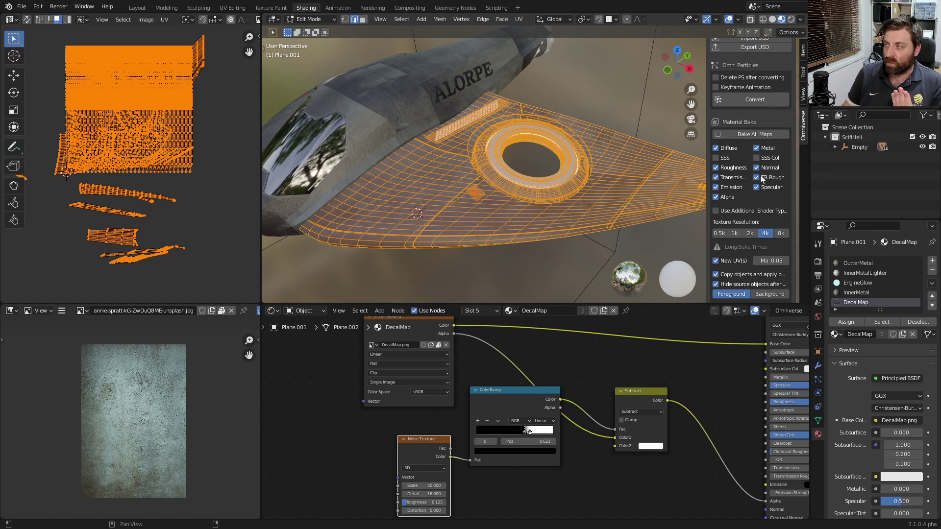
{"action": "left_click", "coordinate": [725, 180]}
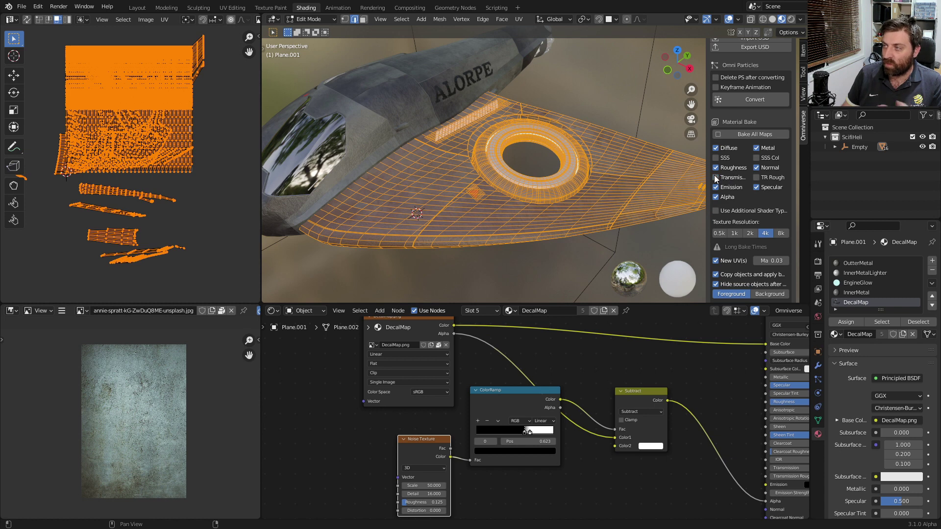
{"action": "scroll", "coordinate": [736, 233], "scroll_direction": "down", "scroll_amount": 1}
{"action": "scroll", "coordinate": [736, 231], "scroll_direction": "down", "scroll_amount": 1}
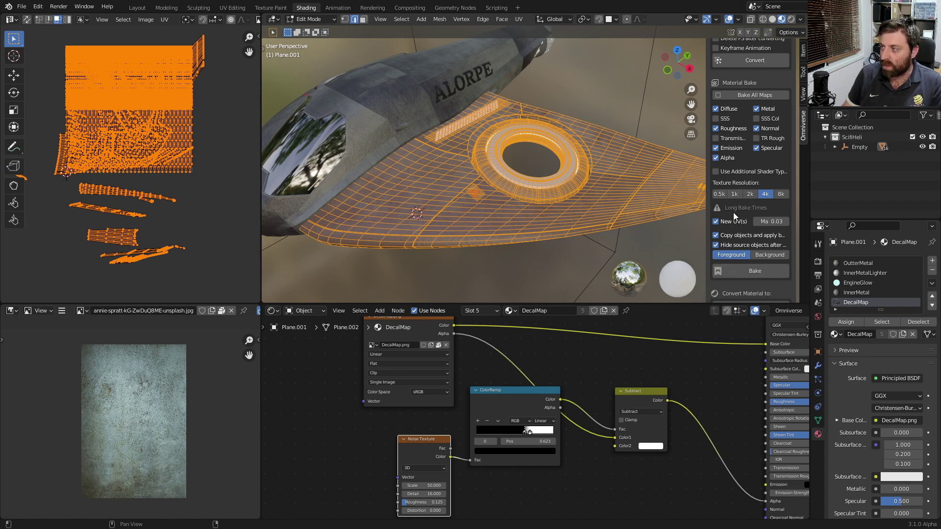
{"action": "scroll", "coordinate": [734, 216], "scroll_direction": "down", "scroll_amount": 1}
{"action": "left_click", "coordinate": [745, 243]}
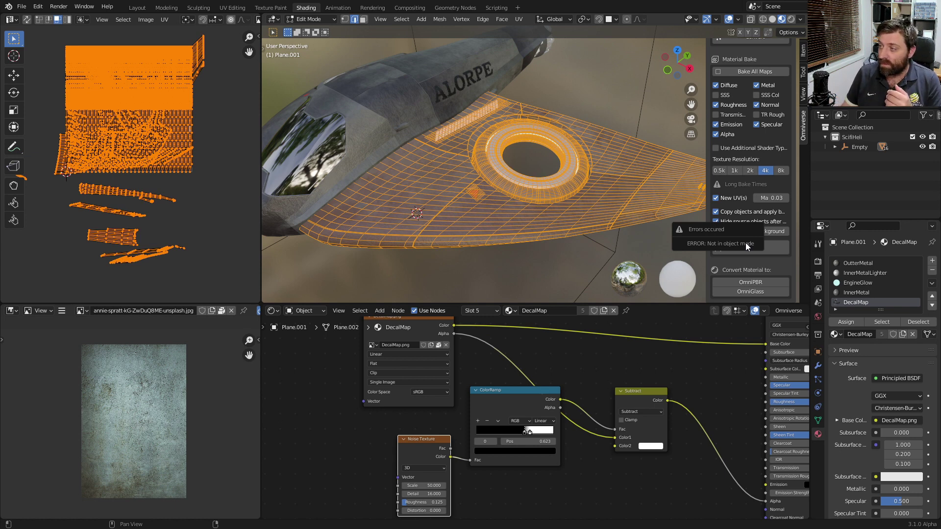
- Bake again in Object Mode and select the new Plane.001_Baked object
{"action": "key", "text": "Tab"}
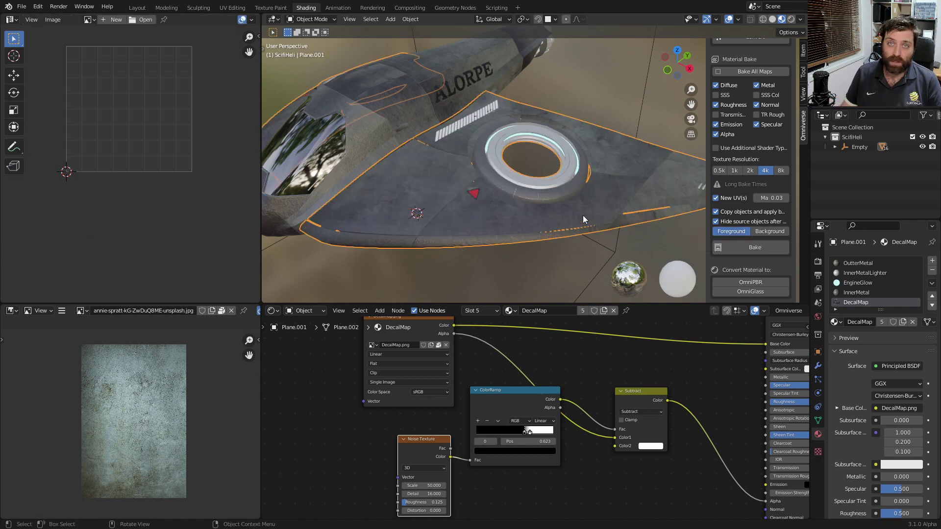
{"action": "left_click", "coordinate": [733, 250]}
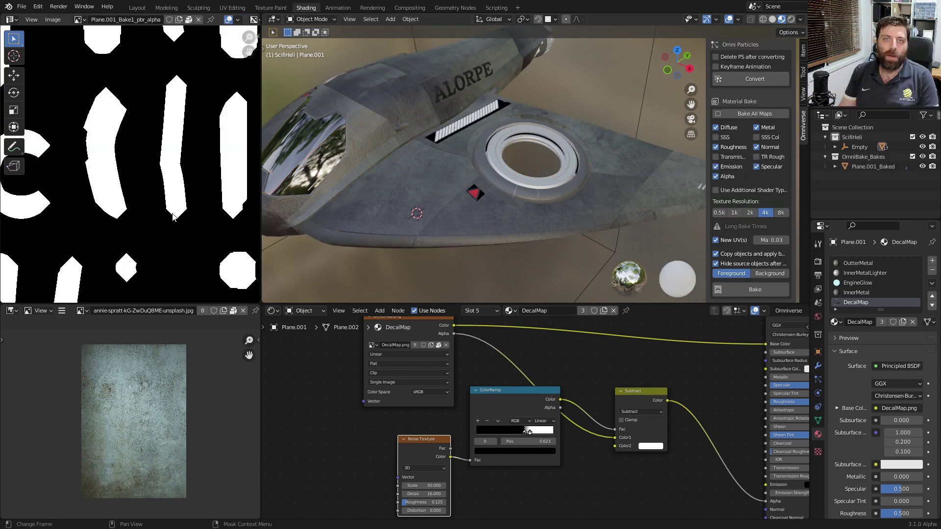
{"action": "left_click", "coordinate": [429, 199]}
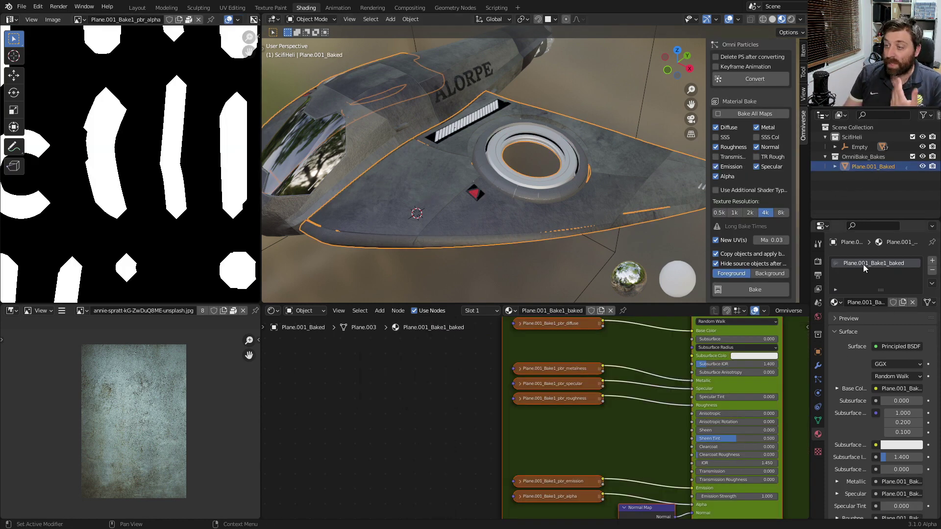
- Unpack the baked diffuse image using the file from the current directory
{"action": "key", "text": "Home"}
{"action": "left_click", "coordinate": [393, 372]}
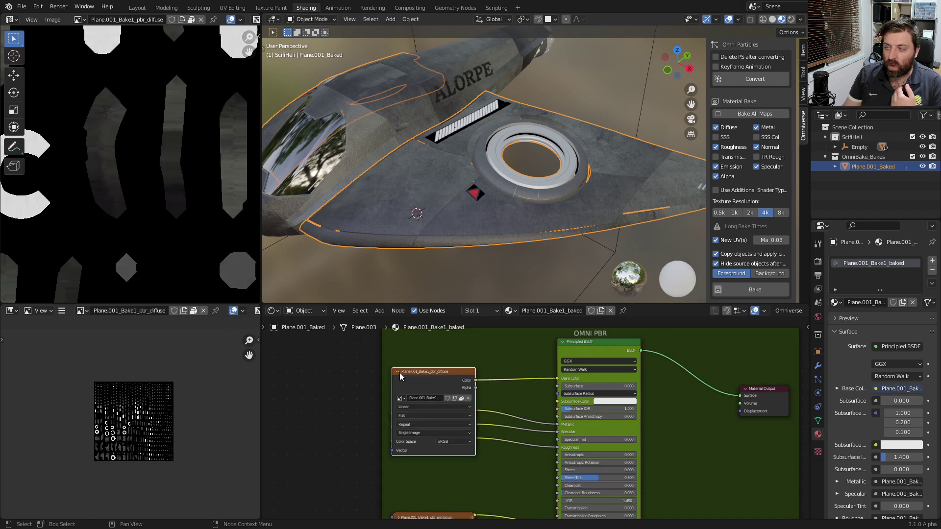
{"action": "left_click", "coordinate": [398, 372]}
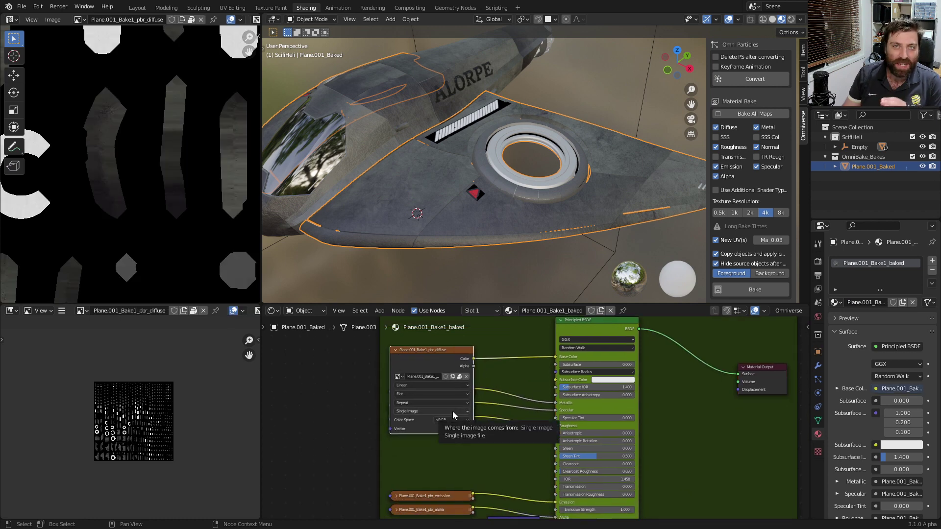
{"action": "middle_click_drag", "start_coordinate": [452, 410], "coordinate": [414, 372]}
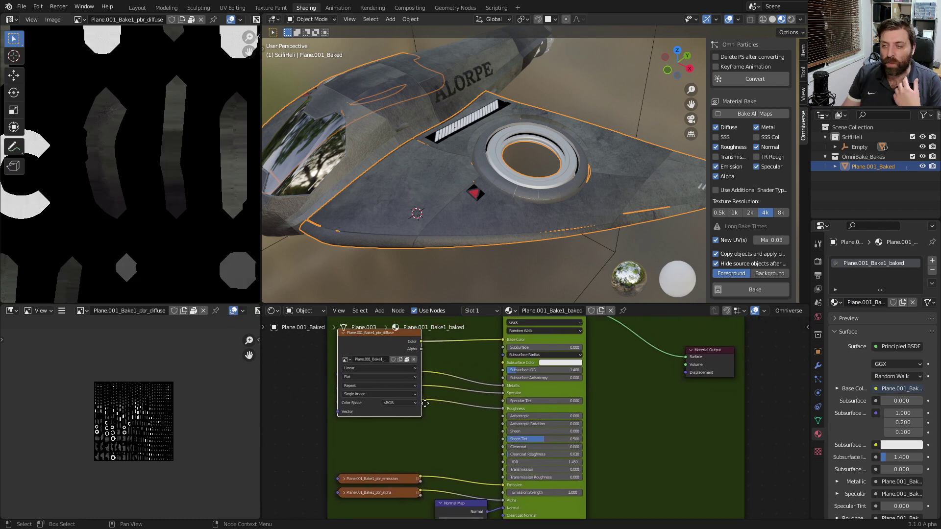
{"action": "scroll", "coordinate": [411, 371], "scroll_direction": "up", "scroll_amount": 2}
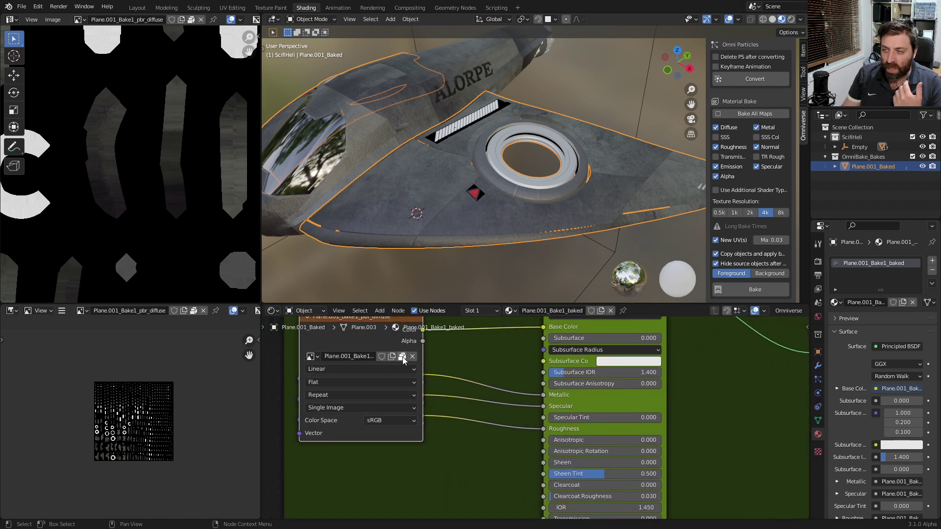
{"action": "left_click", "coordinate": [401, 356]}
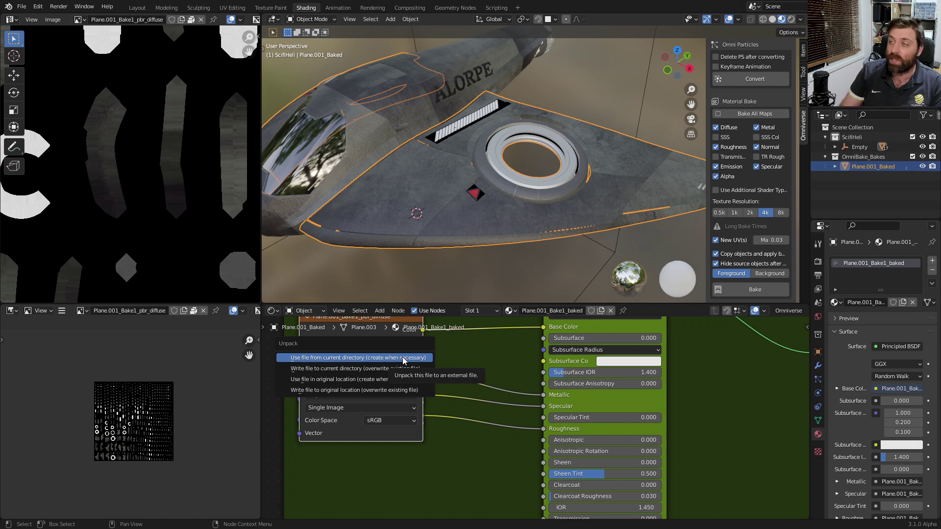
{"action": "left_click", "coordinate": [402, 357]}
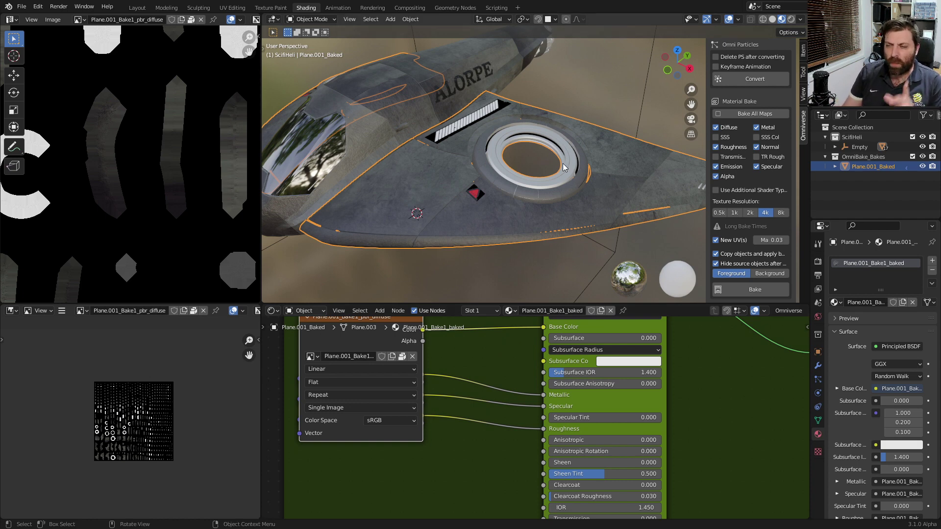
- Expand and raise the baked emission texture node, then view the wing in Rendered shading
{"action": "scroll", "coordinate": [489, 443], "scroll_direction": "down", "scroll_amount": 5, "text": "shift"}
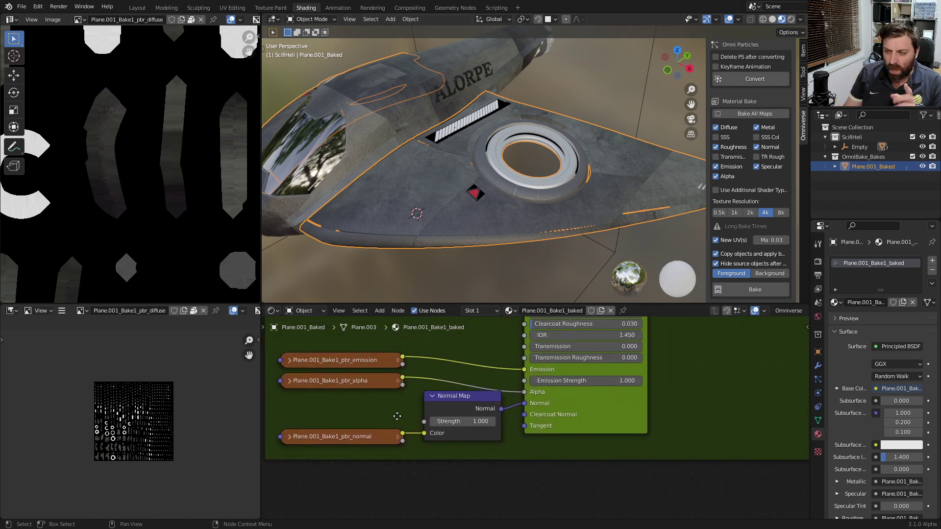
{"action": "scroll", "coordinate": [311, 407], "scroll_direction": "up", "scroll_amount": 2, "text": "shift"}
{"action": "left_click", "coordinate": [313, 388]}
{"action": "left_click_drag", "start_coordinate": [314, 388], "coordinate": [307, 323]}
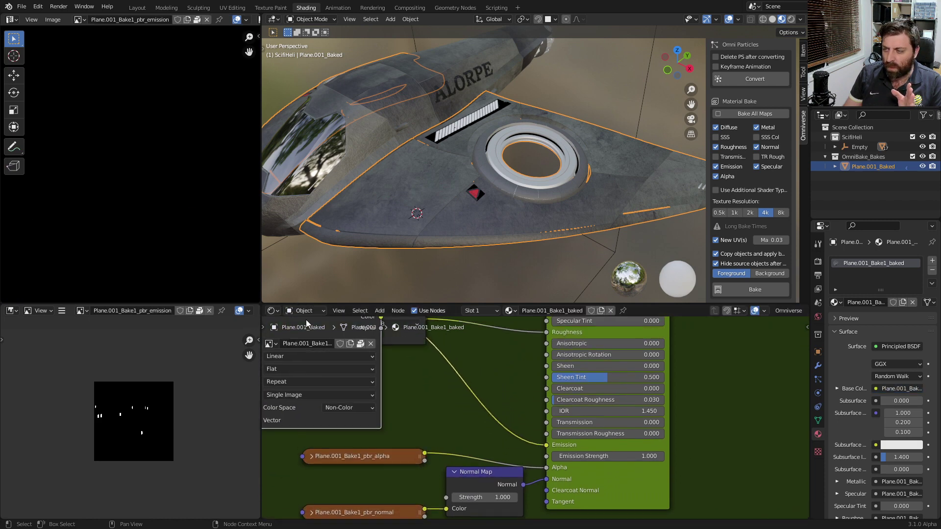
{"action": "scroll", "coordinate": [499, 458], "scroll_direction": "up", "scroll_amount": 3, "text": "shift"}
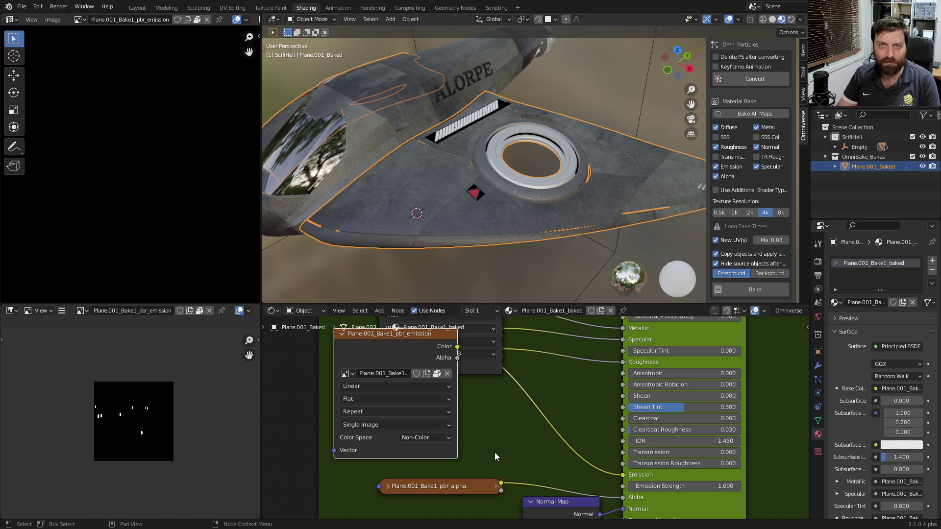
{"action": "key", "text": "z"}
{"action": "left_click", "coordinate": [542, 216]}
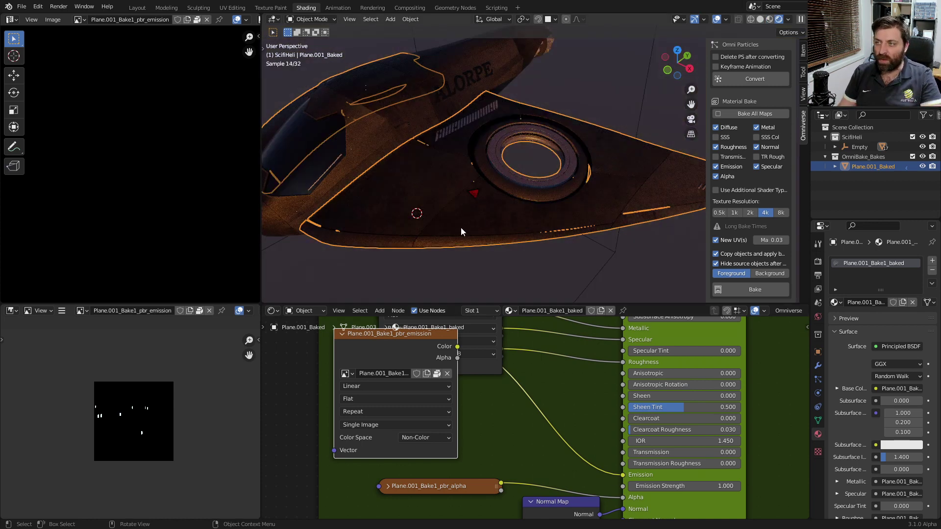